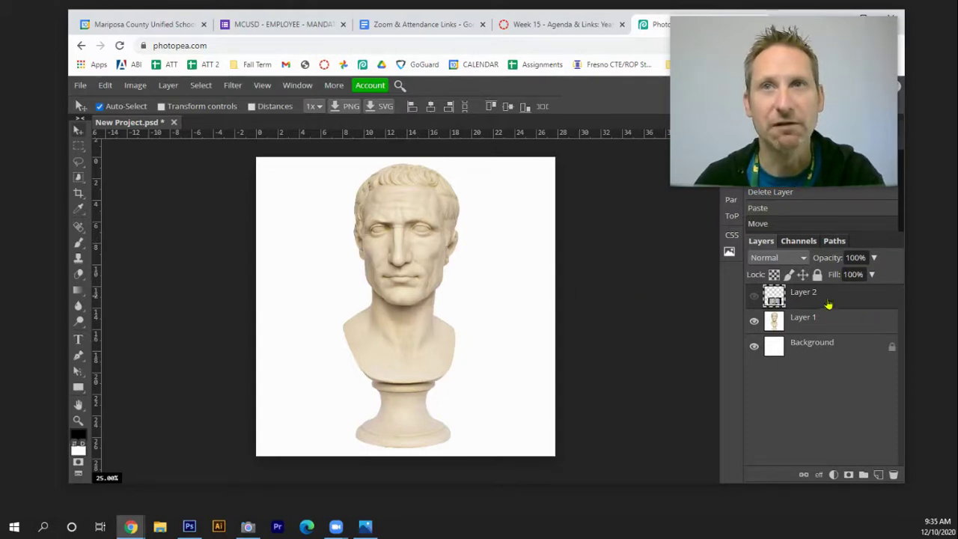
- Show the hidden portrait photo layer and move it up over the statue's face
click(754, 296)
drag(434, 388, 437, 282)
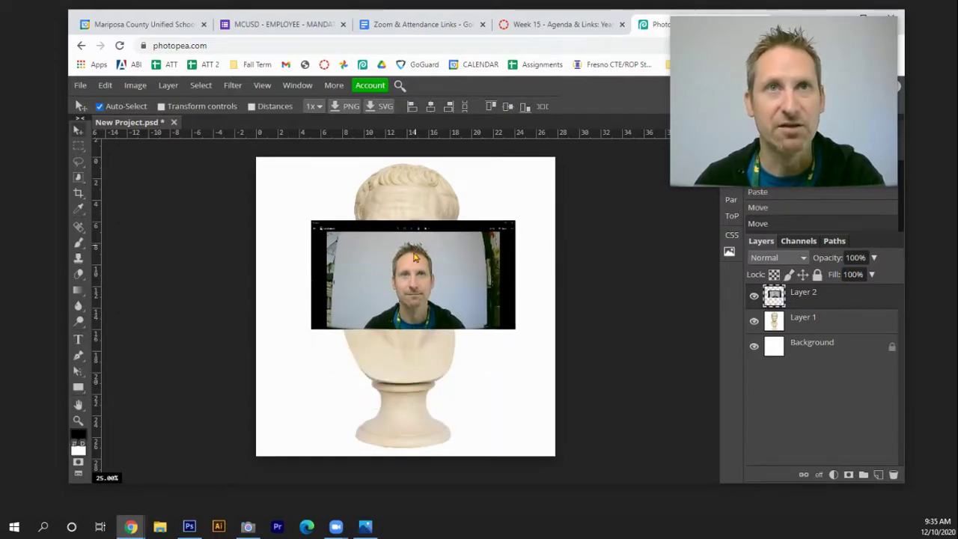
- Make a rectangular selection around the head and shoulders in the photo, invert it and clear the surroundings
click(76, 422)
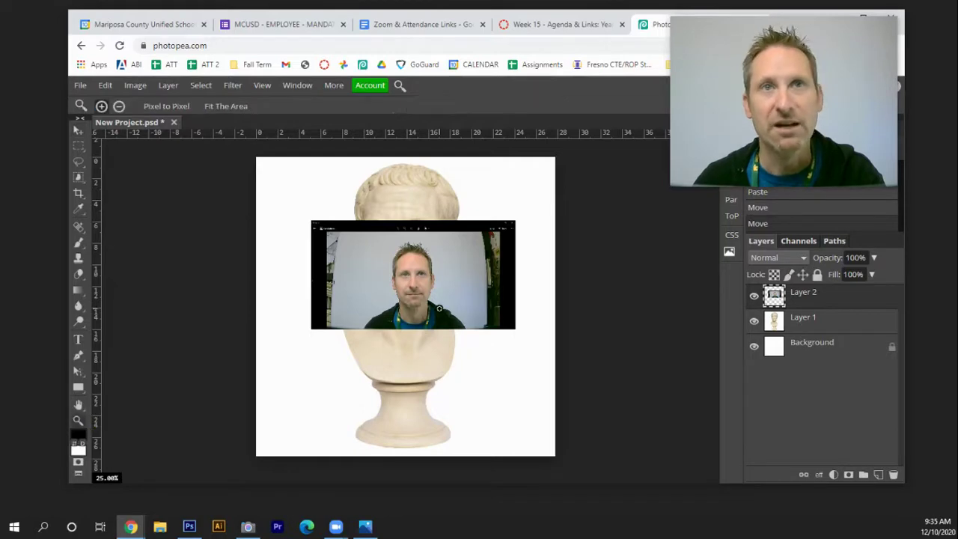
click(438, 295)
click(419, 256)
click(419, 256)
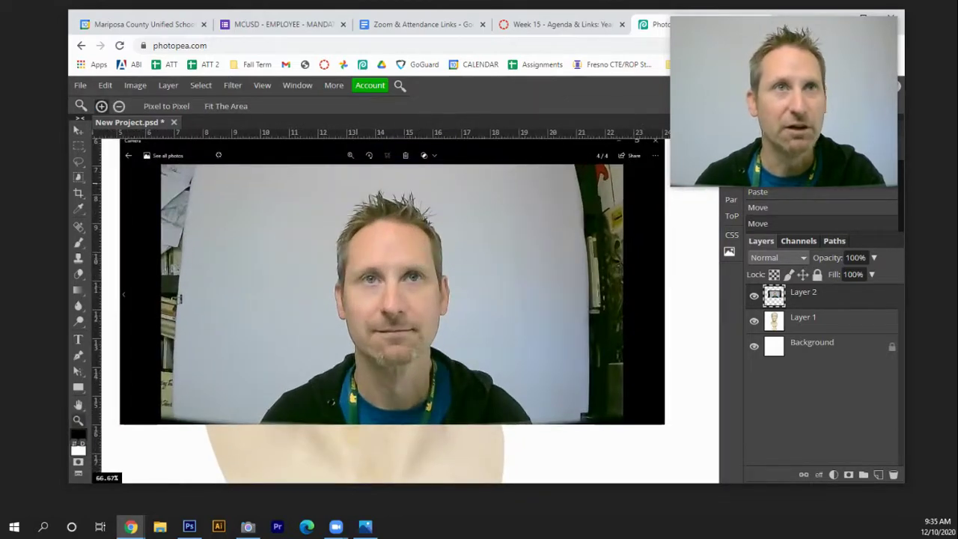
click(78, 147)
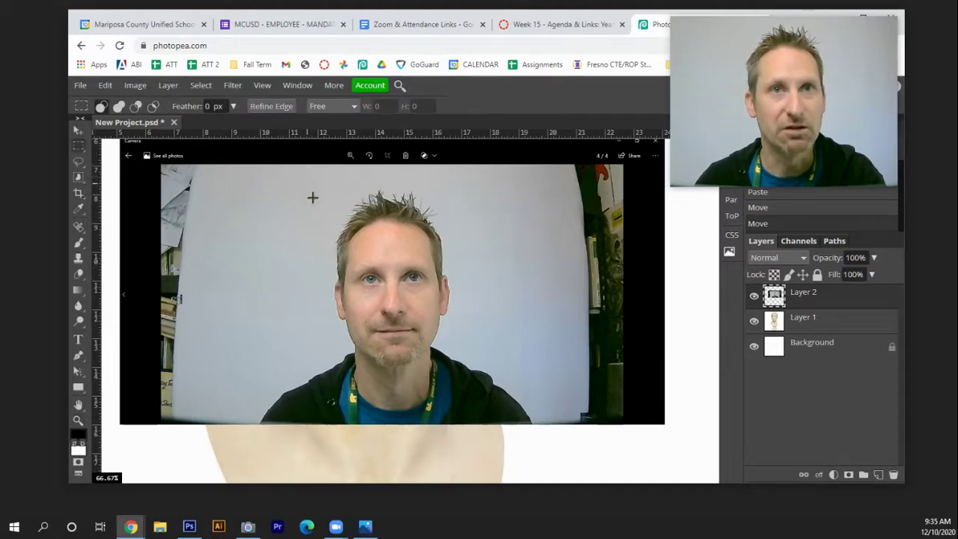
drag(307, 184, 478, 412)
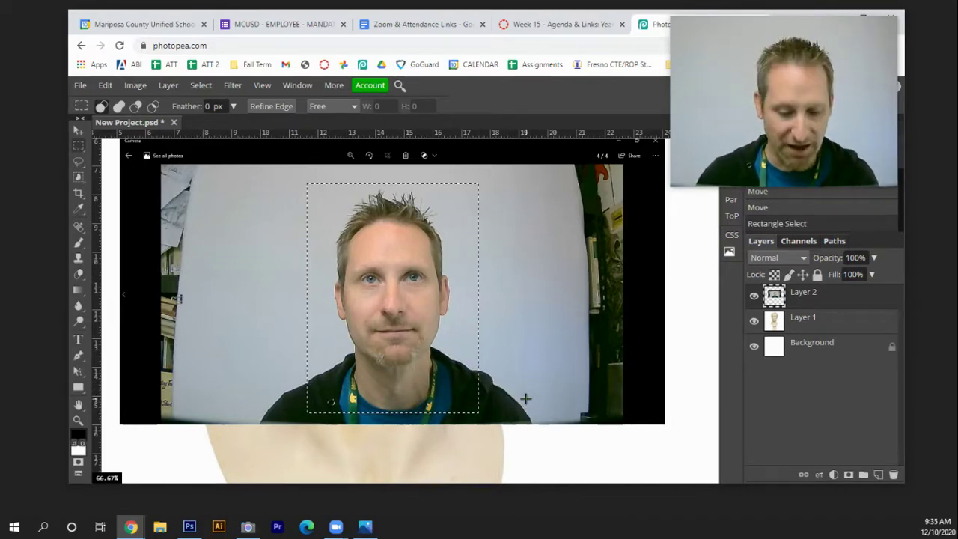
key(ctrl+minus)
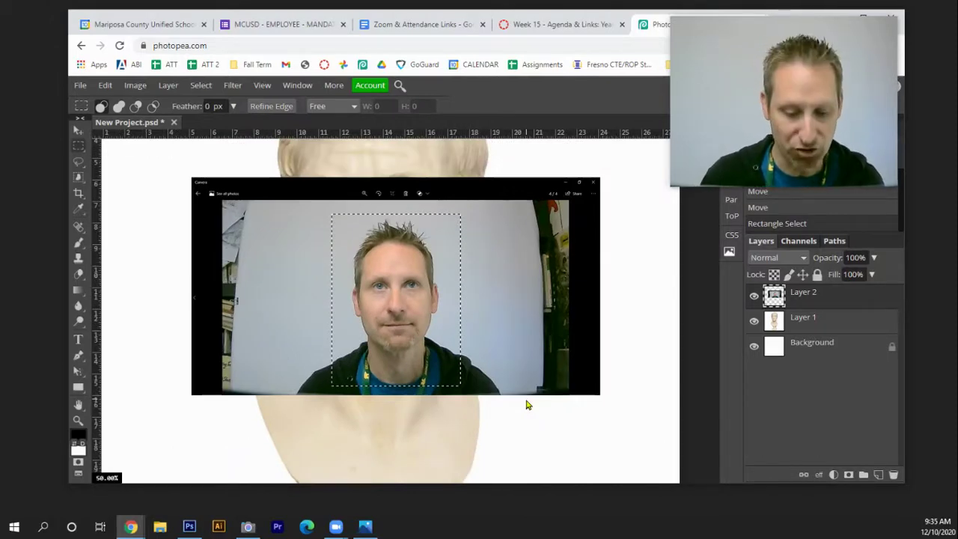
key(ctrl+shift+i)
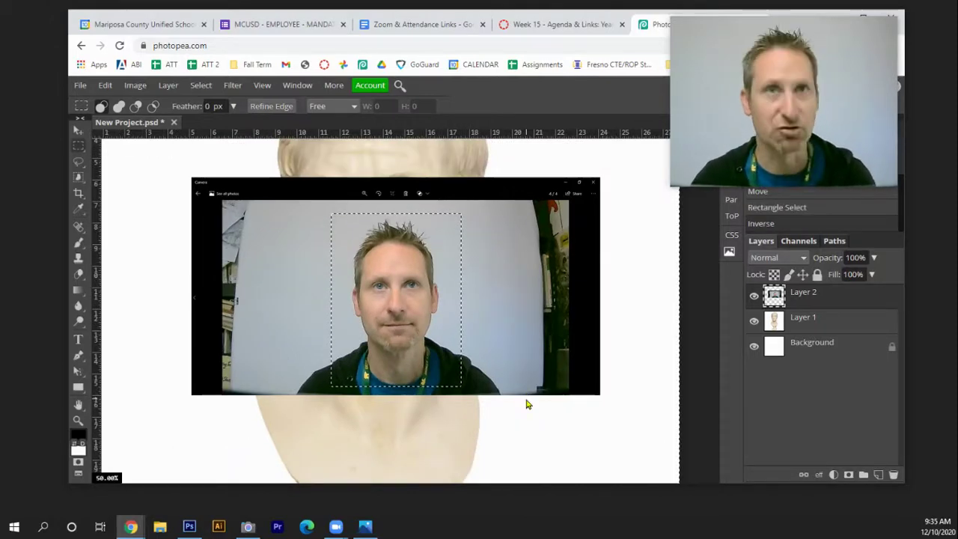
key(Delete)
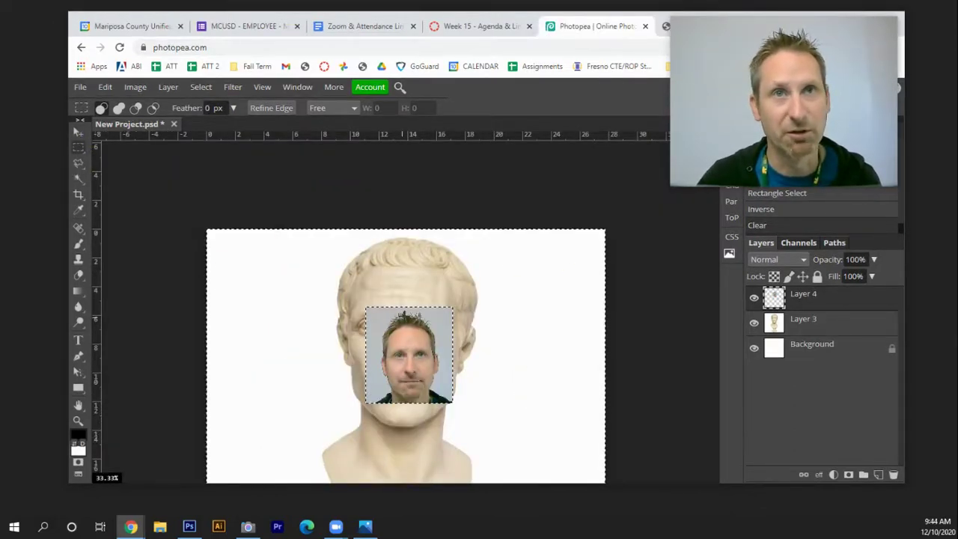
- Make an elliptical selection tightly around the face in the photo, invert it and clear everything outside the oval
click(79, 148)
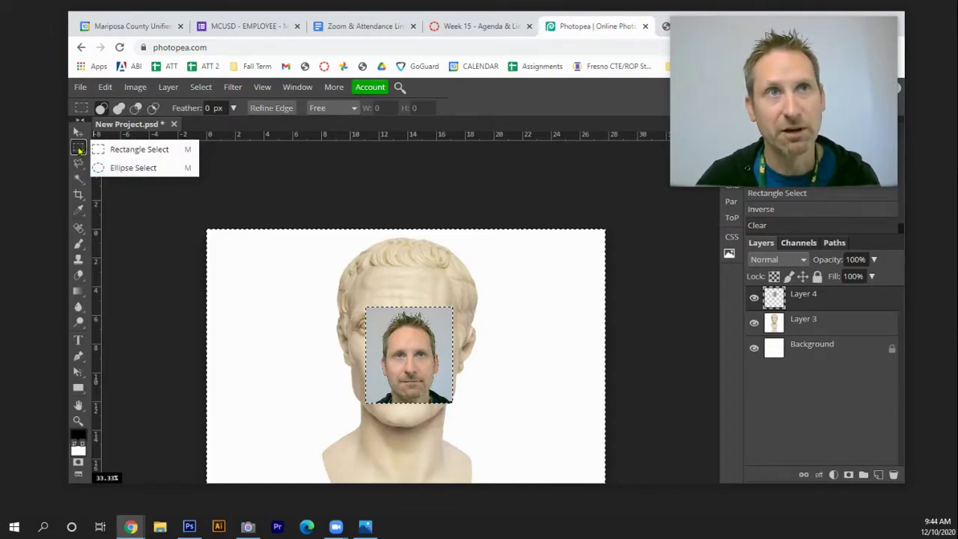
click(113, 167)
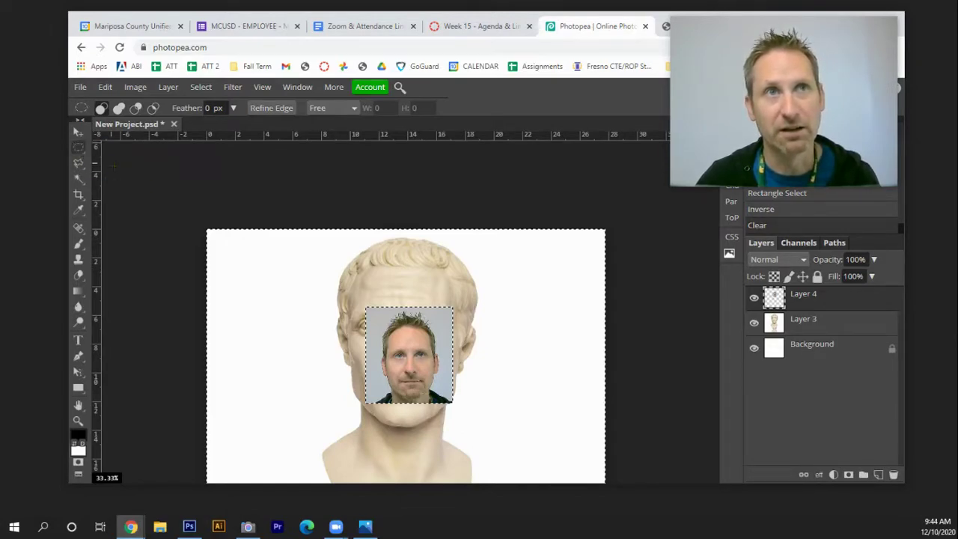
click(374, 315)
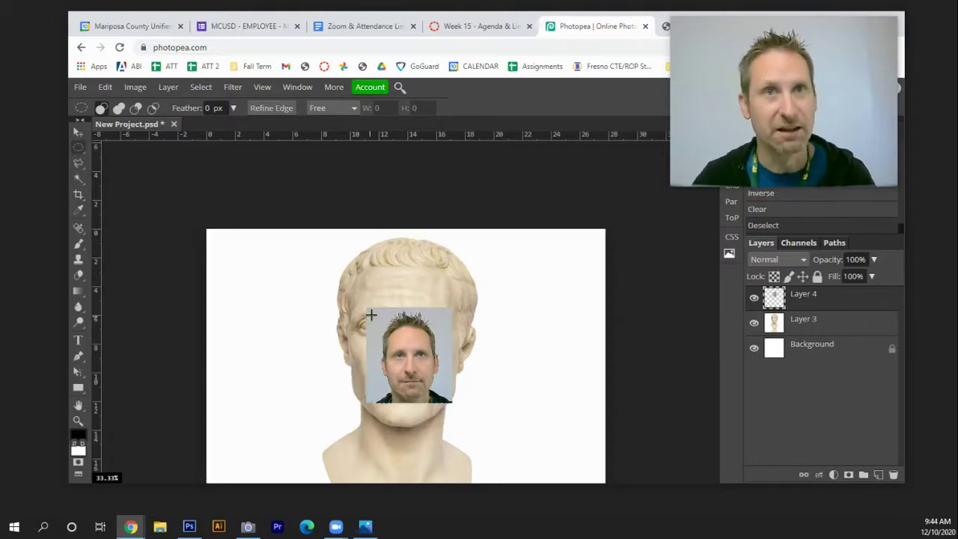
drag(385, 320, 434, 401)
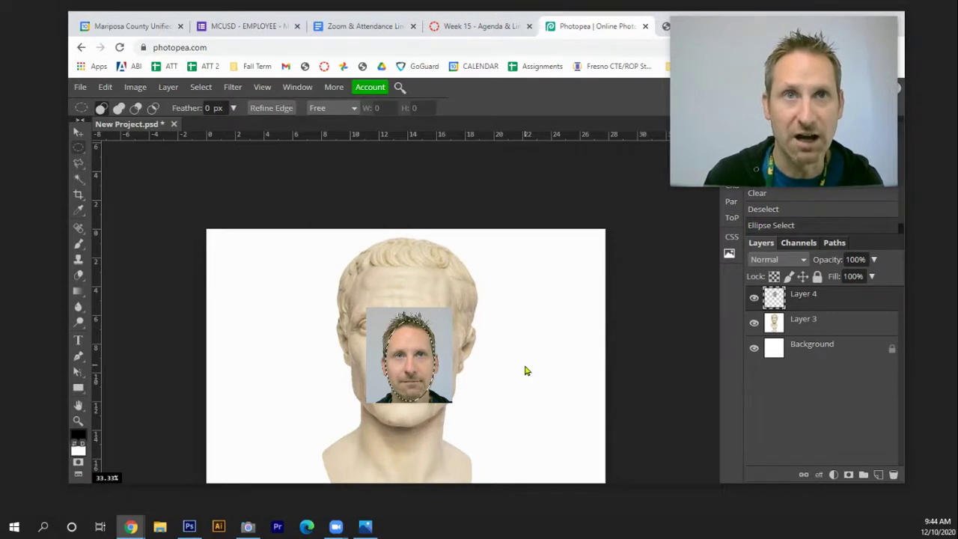
key(ctrl+shift+i)
key(Delete)
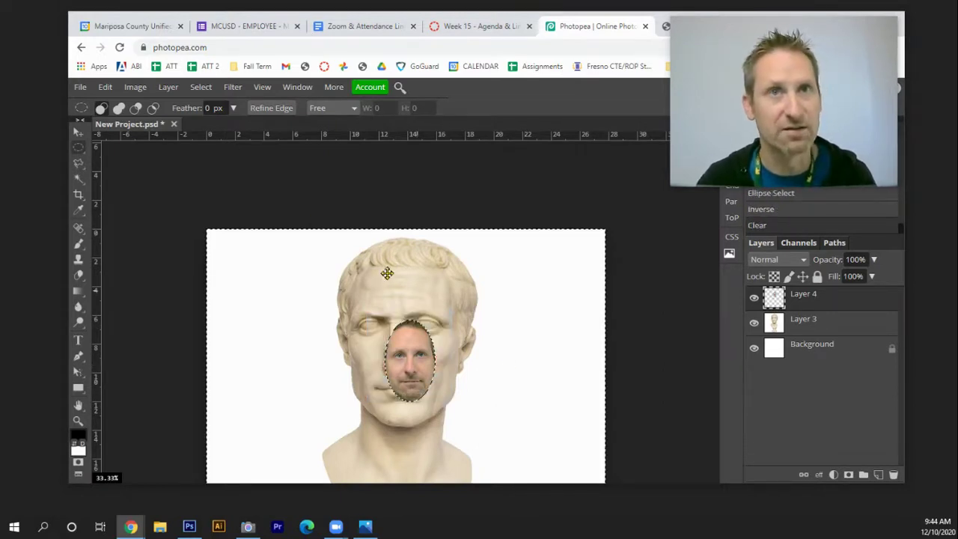
- Remove the selection and desaturate the oval face cutout
click(79, 134)
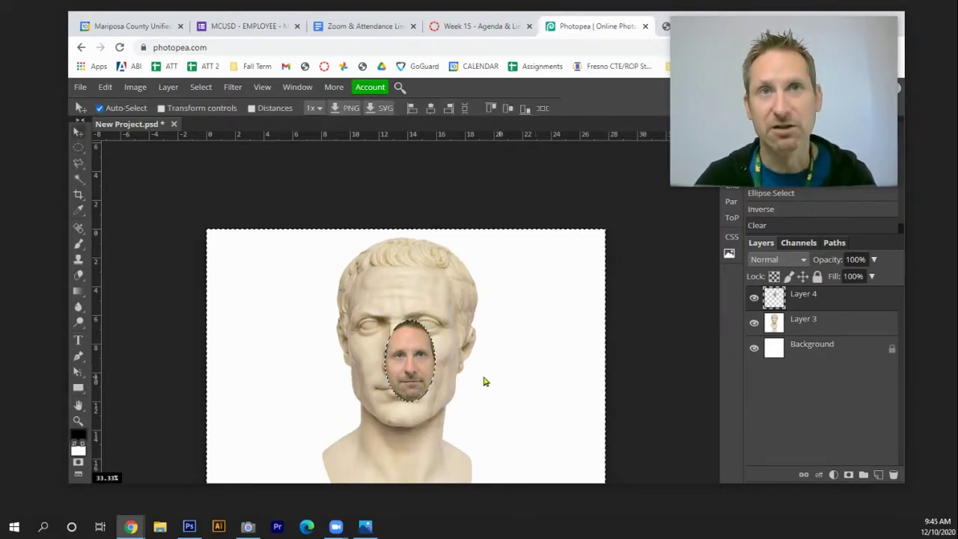
key(ctrl+d)
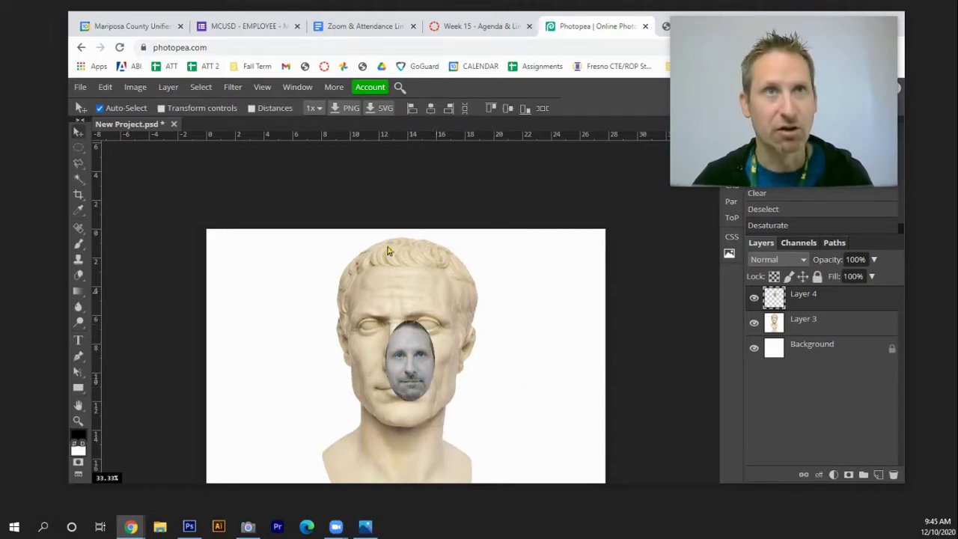
- Free Transform the face cutout to about 217% and position it over the statue's face
click(105, 87)
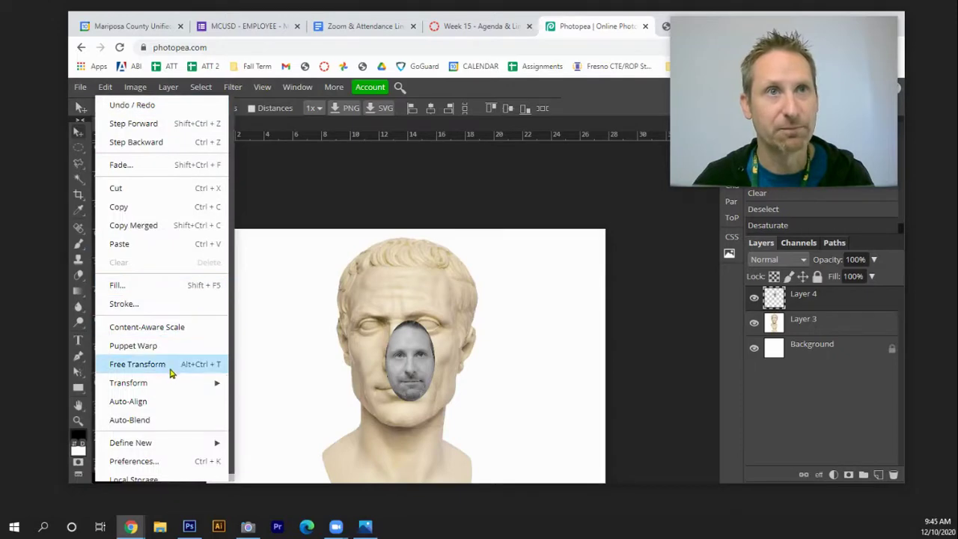
click(173, 368)
drag(436, 320, 520, 181)
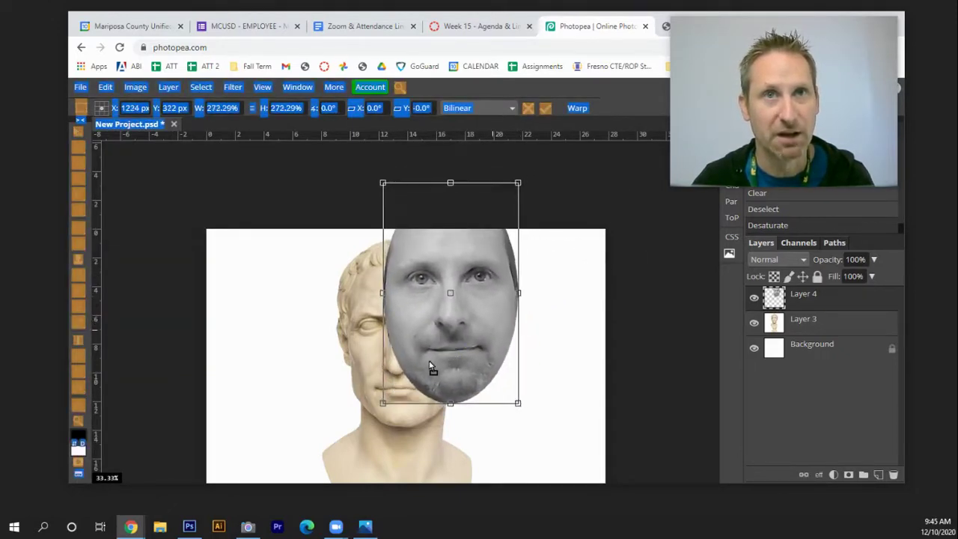
drag(497, 330, 442, 374)
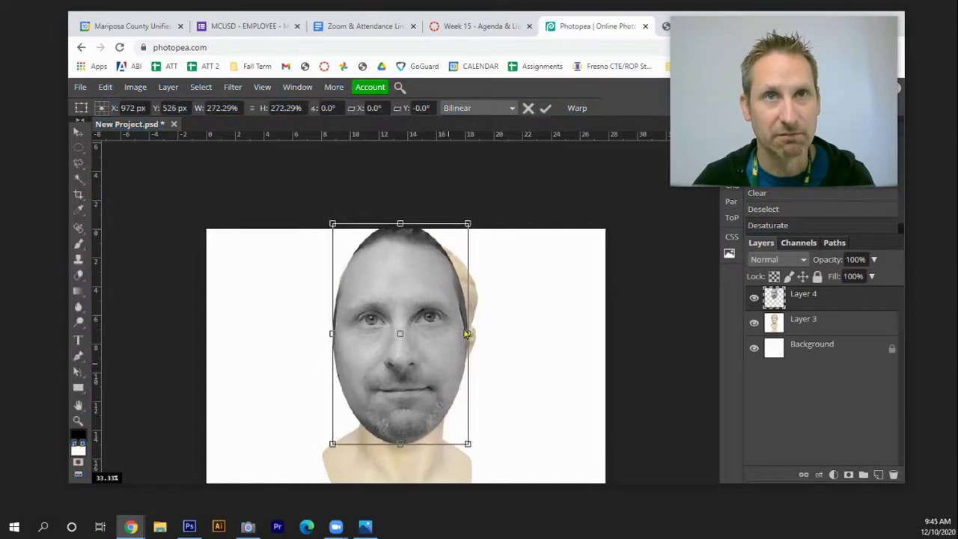
drag(467, 224, 439, 284)
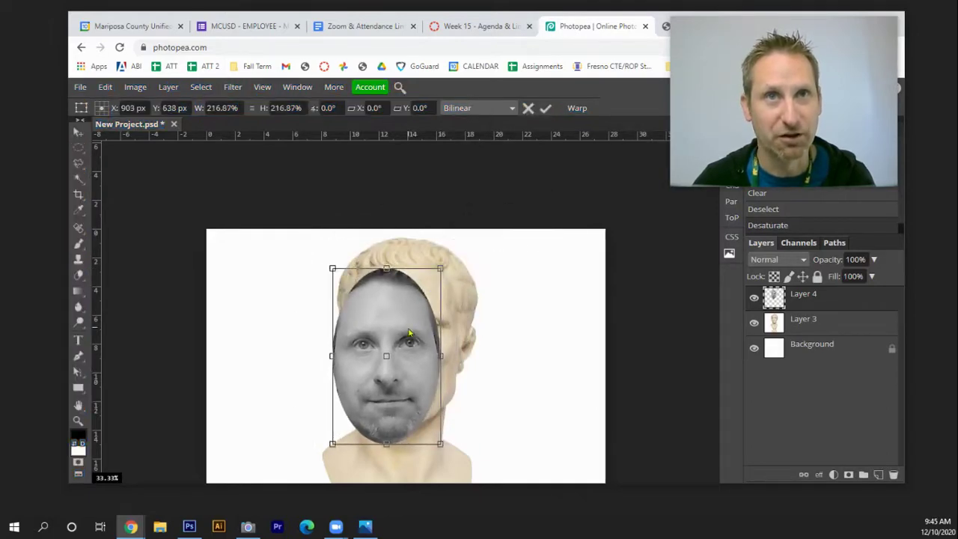
drag(411, 333, 424, 318)
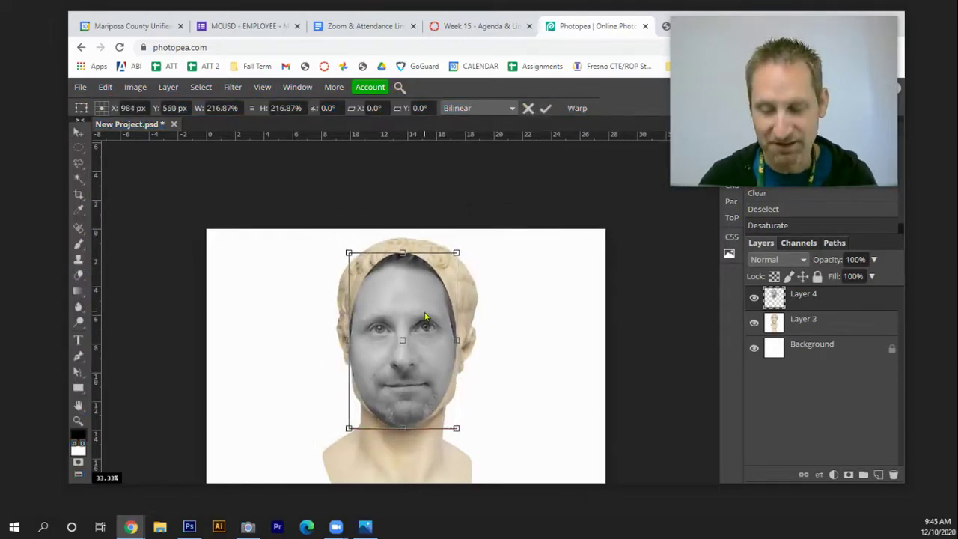
key(Return)
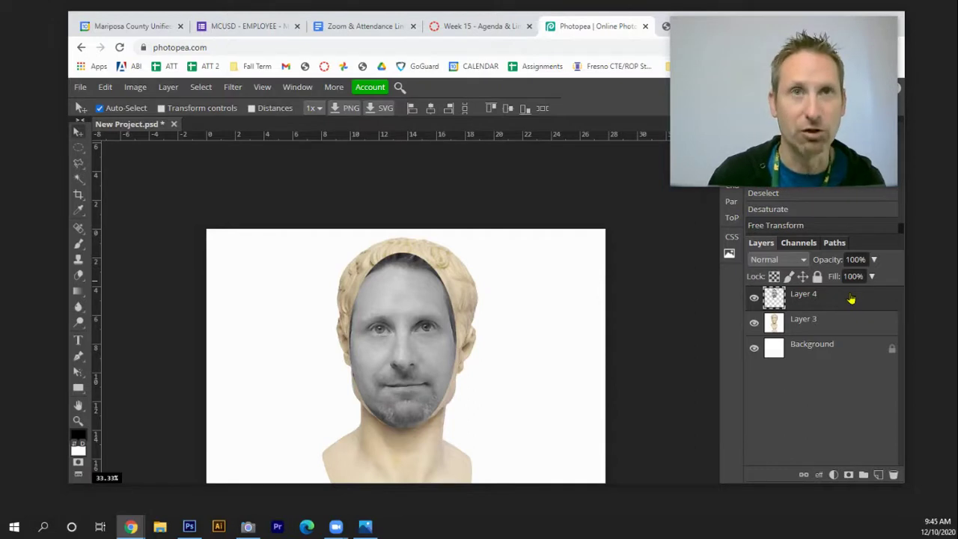
- Colorize the face layer with Hue/Saturation to match the stone, using hue 31, saturation 24 and lightness 18
key(ctrl+u)
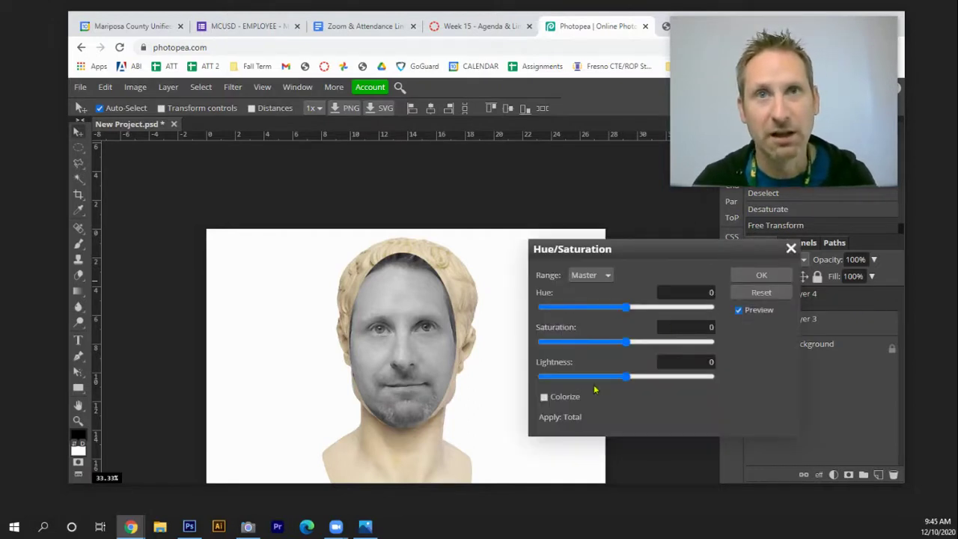
click(544, 397)
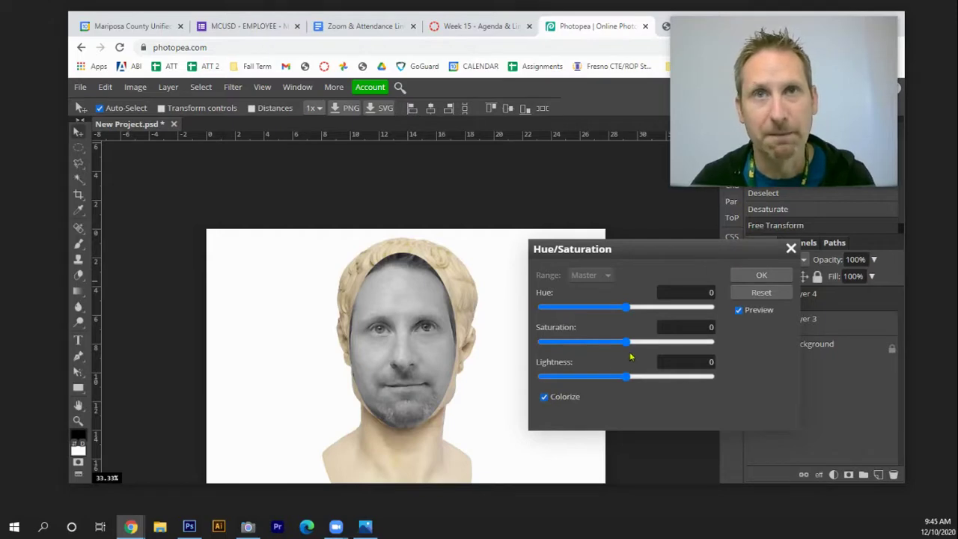
drag(629, 345, 641, 313)
mouse_move(626, 378)
mouse_down()
mouse_move(617, 383)
mouse_move(644, 380)
mouse_up()
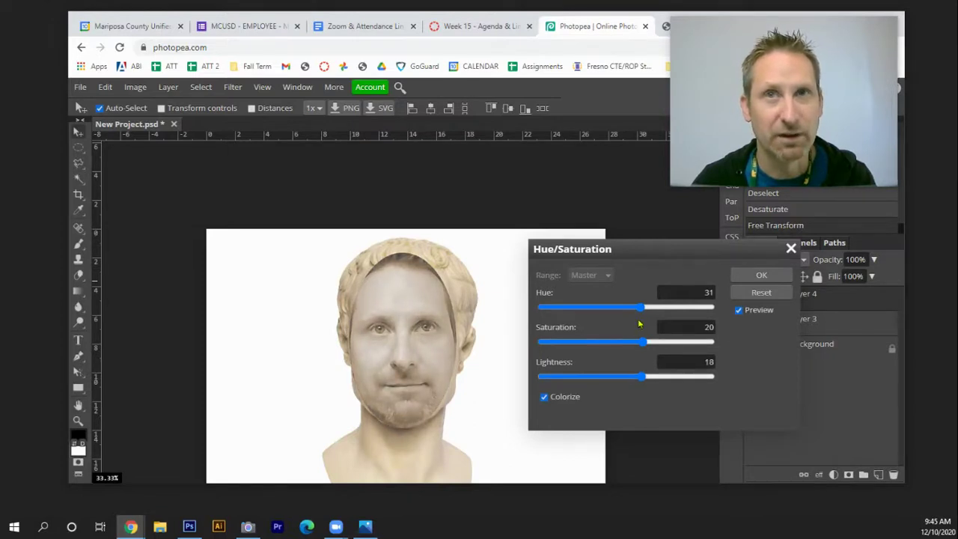
drag(643, 310, 653, 344)
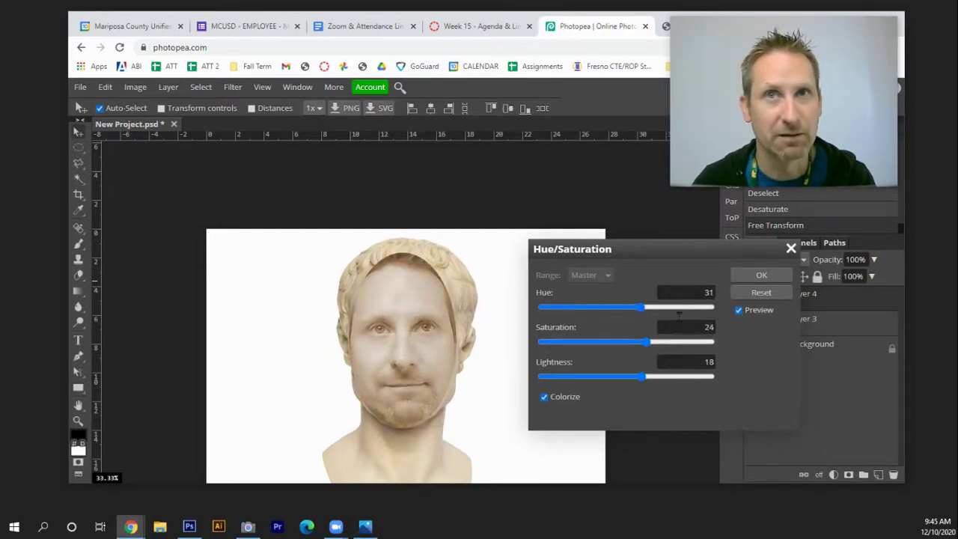
click(758, 276)
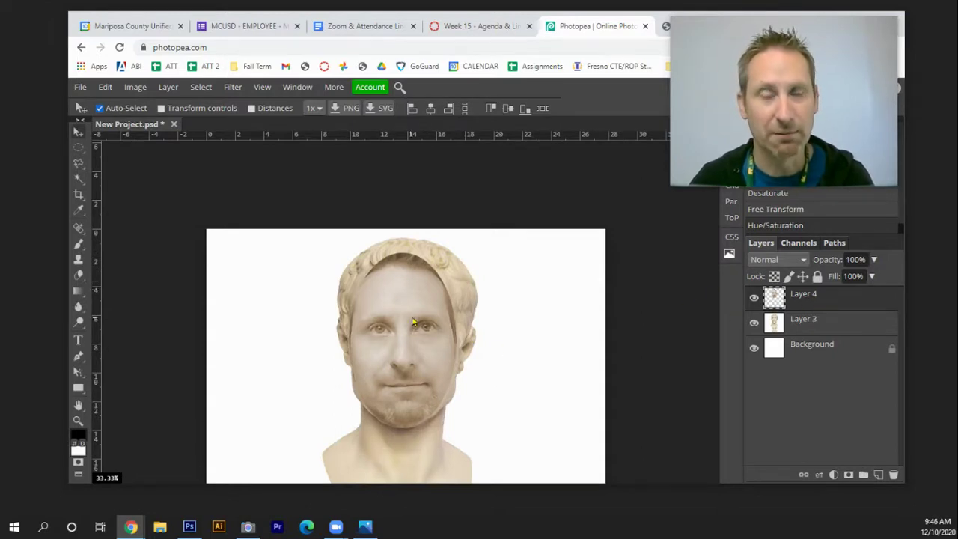
- Set up the Eraser with a medium-sized brush, 0% hardness and 14% opacity
key(e)
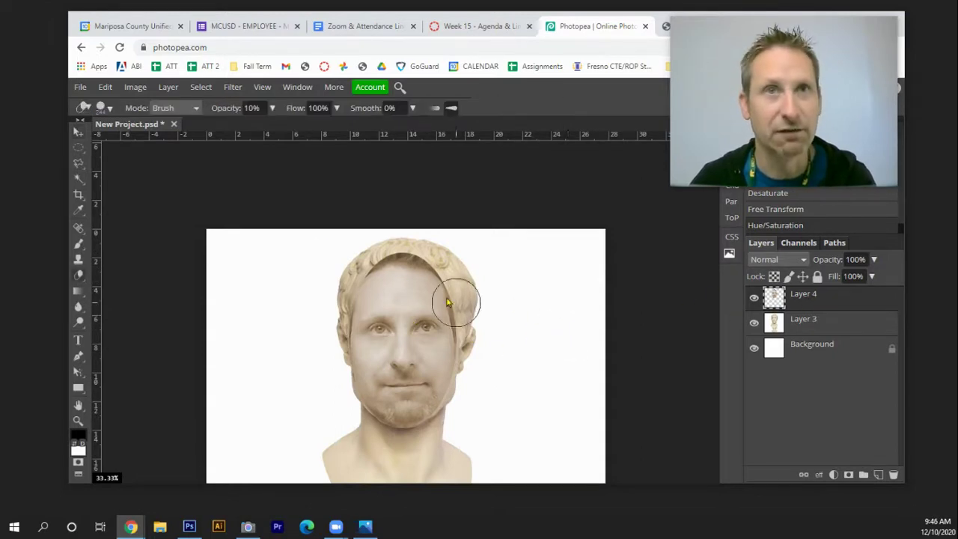
click(111, 109)
drag(217, 142, 152, 143)
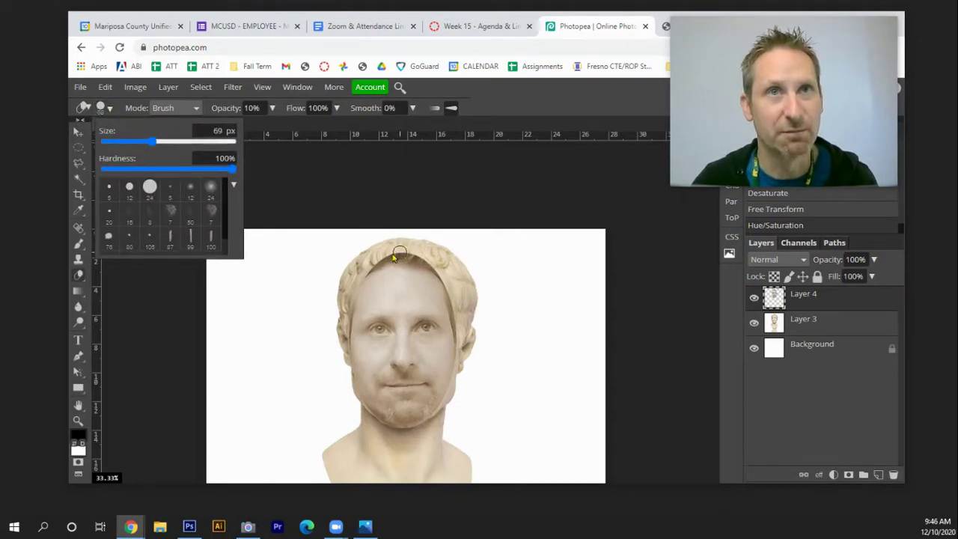
drag(235, 169, 105, 170)
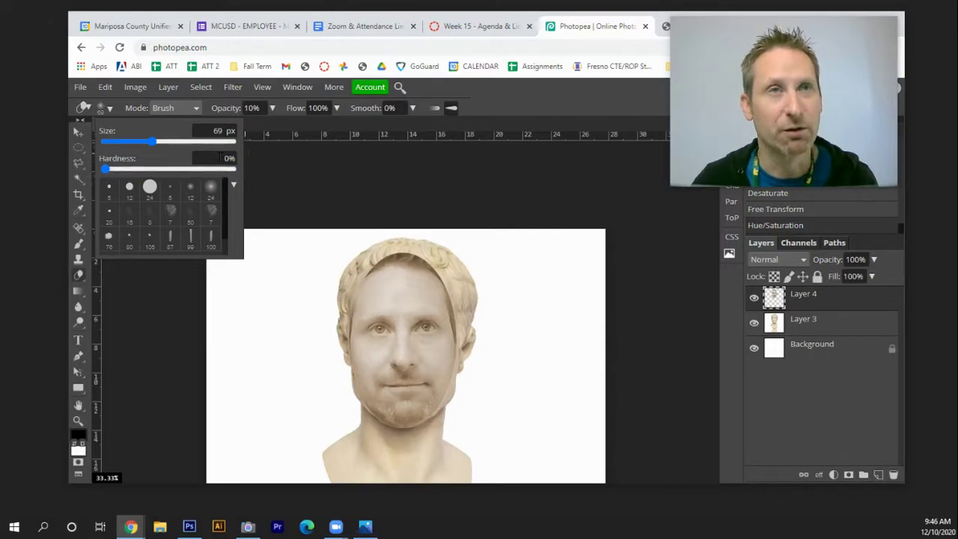
click(271, 107)
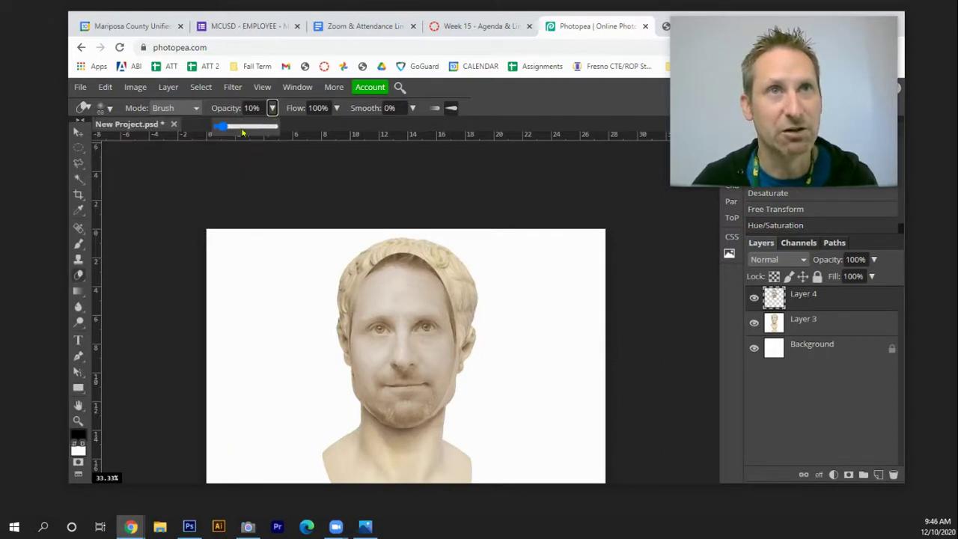
drag(222, 130, 230, 129)
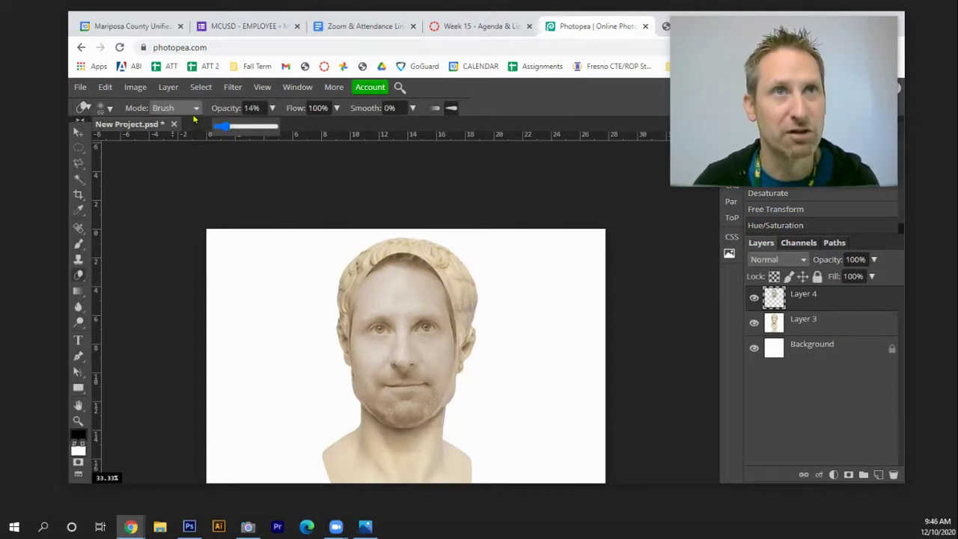
click(105, 108)
mouse_move(224, 141)
mouse_down()
mouse_move(167, 143)
mouse_move(364, 242)
mouse_up()
- Softly erase the edges of the face cutout along the hairline, cheeks and jaw to blend it into the statue
click(416, 261)
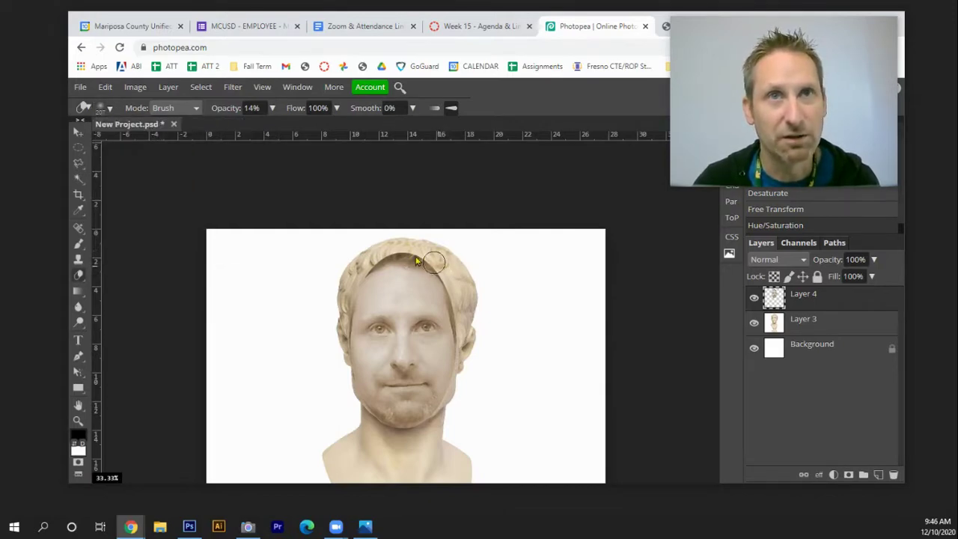
mouse_move(417, 261)
mouse_down()
mouse_move(376, 256)
mouse_move(388, 248)
mouse_move(431, 258)
mouse_move(388, 253)
mouse_move(368, 268)
mouse_move(427, 260)
mouse_move(361, 258)
mouse_move(426, 262)
mouse_move(365, 259)
mouse_move(429, 271)
mouse_move(419, 265)
mouse_move(455, 285)
mouse_move(429, 260)
mouse_move(381, 252)
mouse_move(440, 260)
mouse_move(378, 258)
mouse_move(427, 257)
mouse_move(367, 271)
mouse_move(353, 286)
mouse_move(361, 268)
mouse_move(340, 361)
mouse_move(334, 311)
mouse_move(364, 417)
mouse_up()
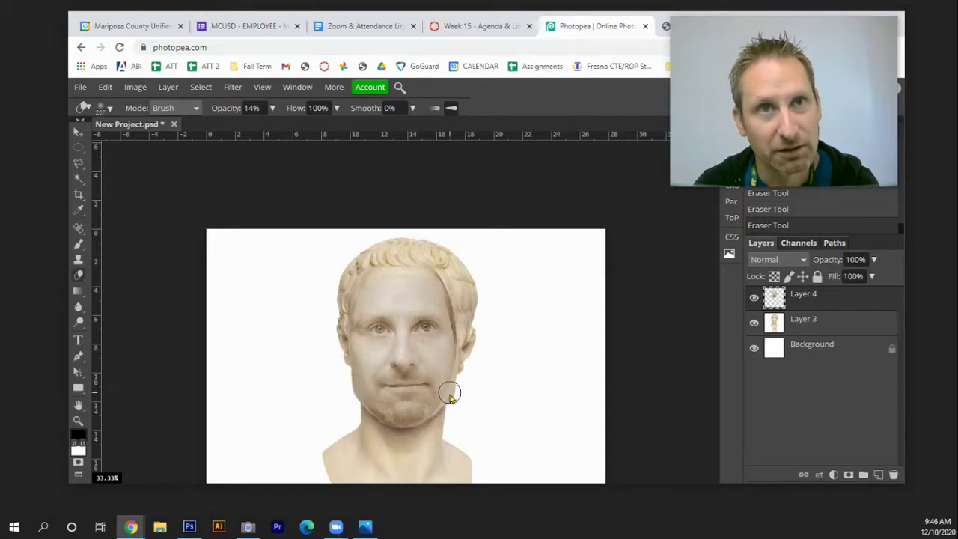
mouse_move(450, 393)
mouse_down()
mouse_move(454, 374)
mouse_move(449, 409)
mouse_move(460, 350)
mouse_move(456, 321)
mouse_move(452, 361)
mouse_move(447, 296)
mouse_move(453, 341)
mouse_move(454, 306)
mouse_move(437, 269)
mouse_move(425, 279)
mouse_move(441, 278)
mouse_move(452, 307)
mouse_move(439, 272)
mouse_move(456, 317)
mouse_up()
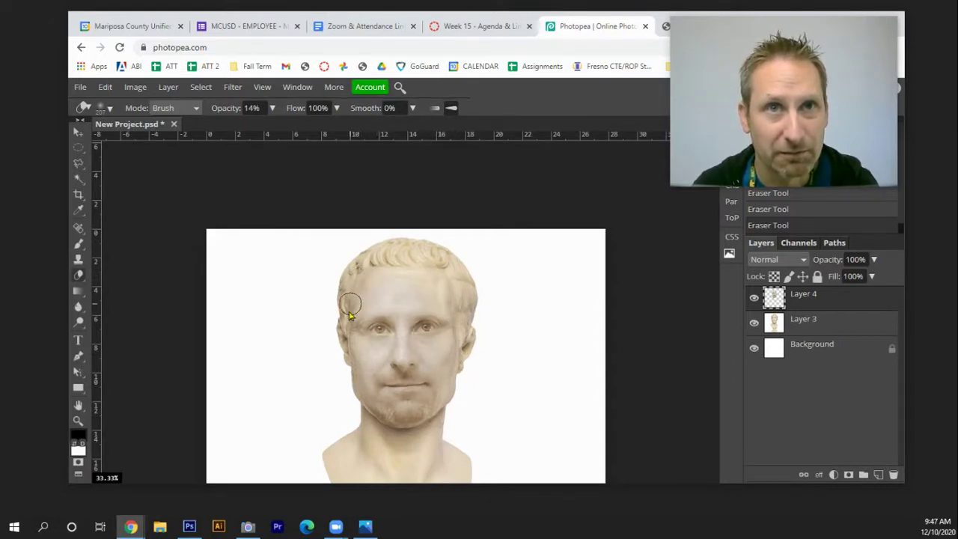
scroll(350, 314, down, 1)
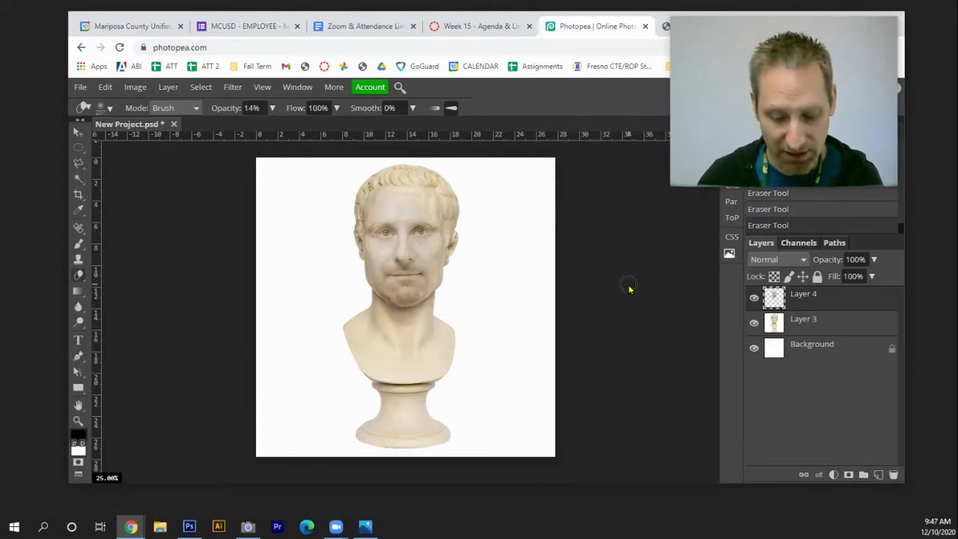
- Apply Levels to the face layer with black input 29, midtone 1.28 and white input 231 to match the stone's tones
key(ctrl+l)
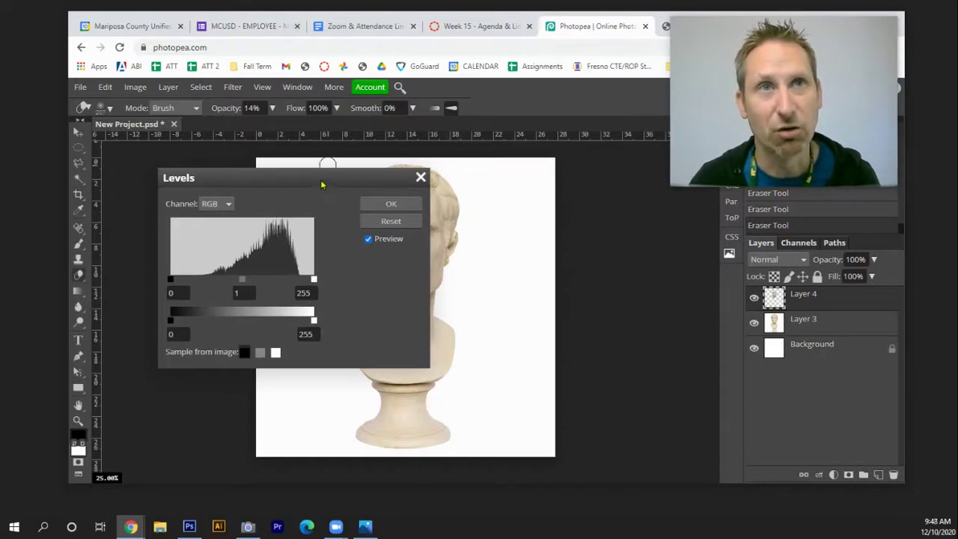
drag(322, 185, 729, 208)
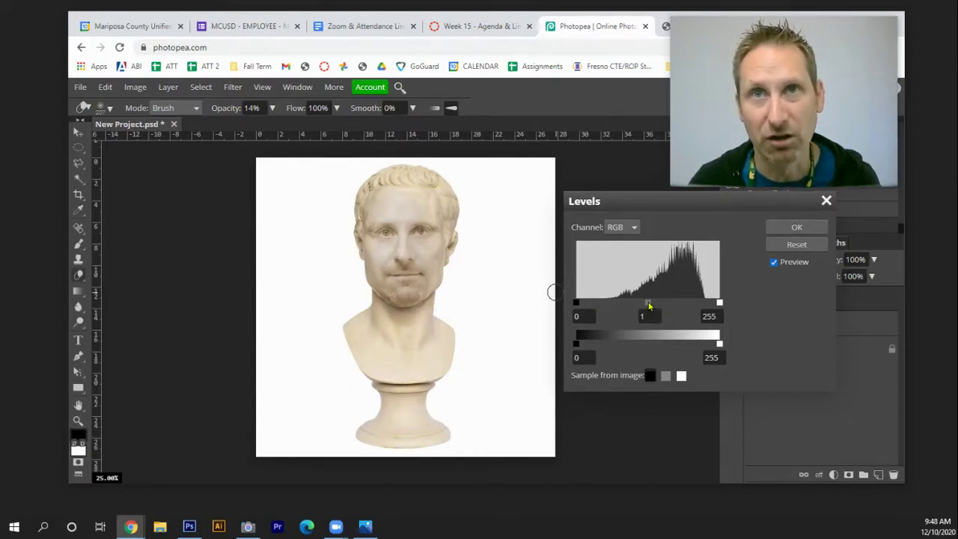
mouse_move(649, 305)
mouse_down()
mouse_move(632, 302)
mouse_move(639, 308)
mouse_up()
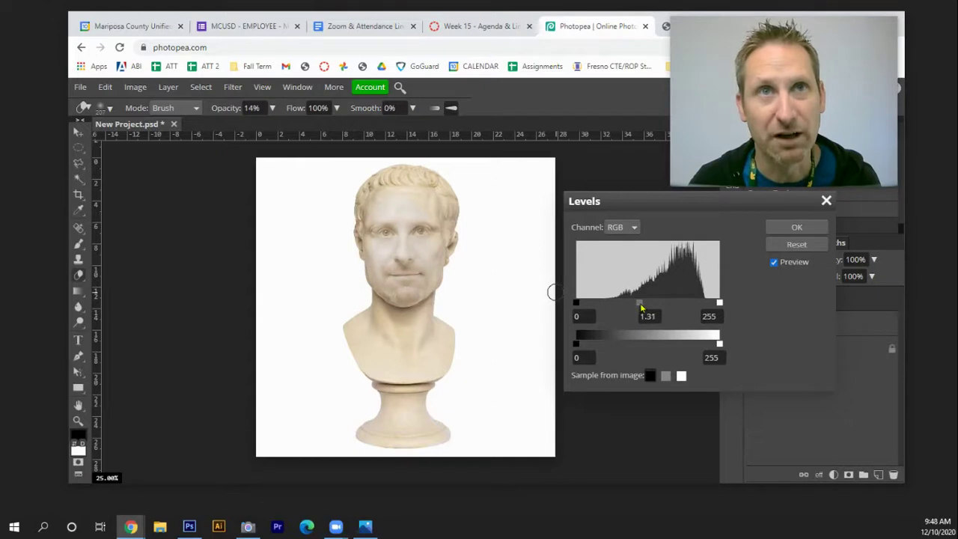
drag(718, 303, 700, 306)
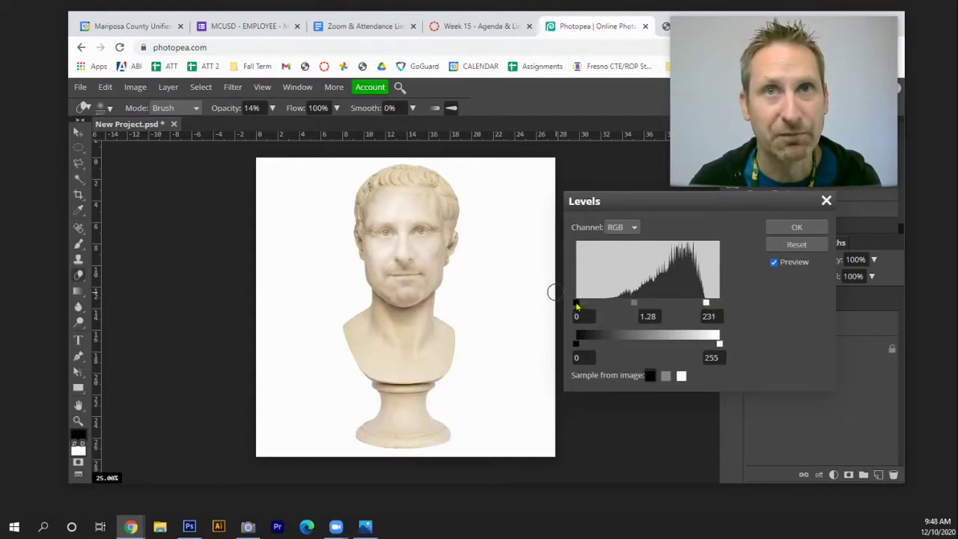
drag(578, 303, 593, 309)
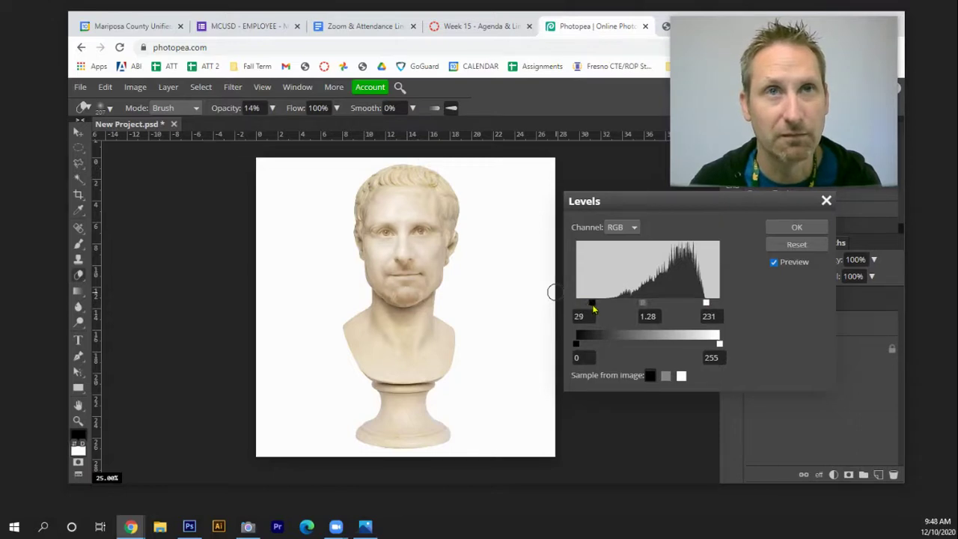
click(797, 227)
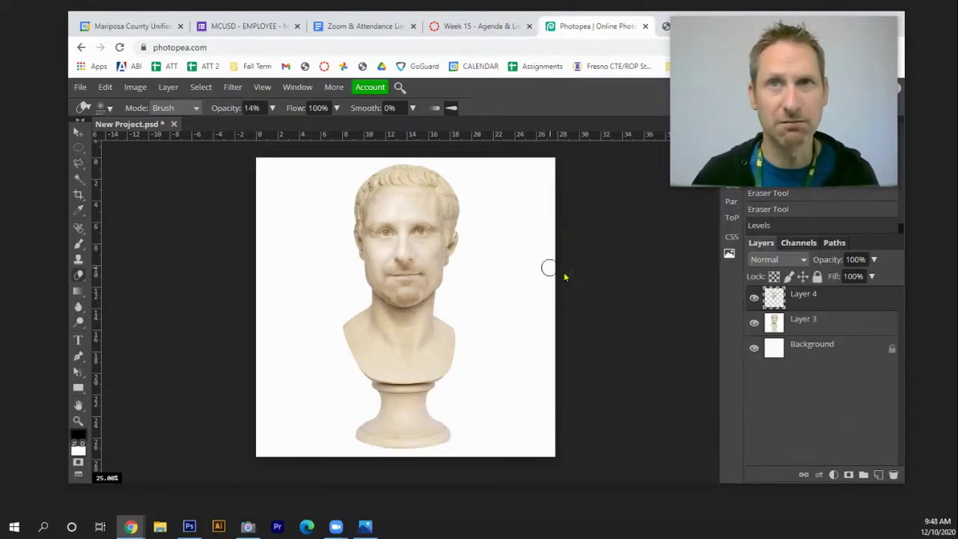